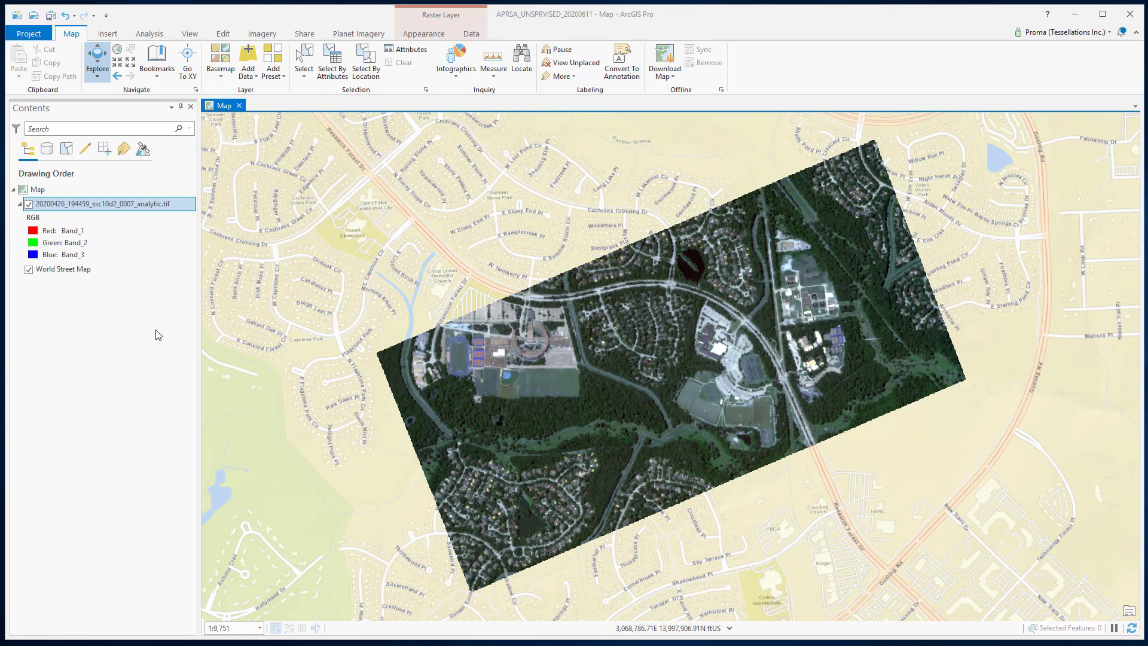
Start the Image Classification Wizard and configure an unsupervised, pixel-based classification of the satellite image
{"action": "left_click", "coordinate": [262, 34]}
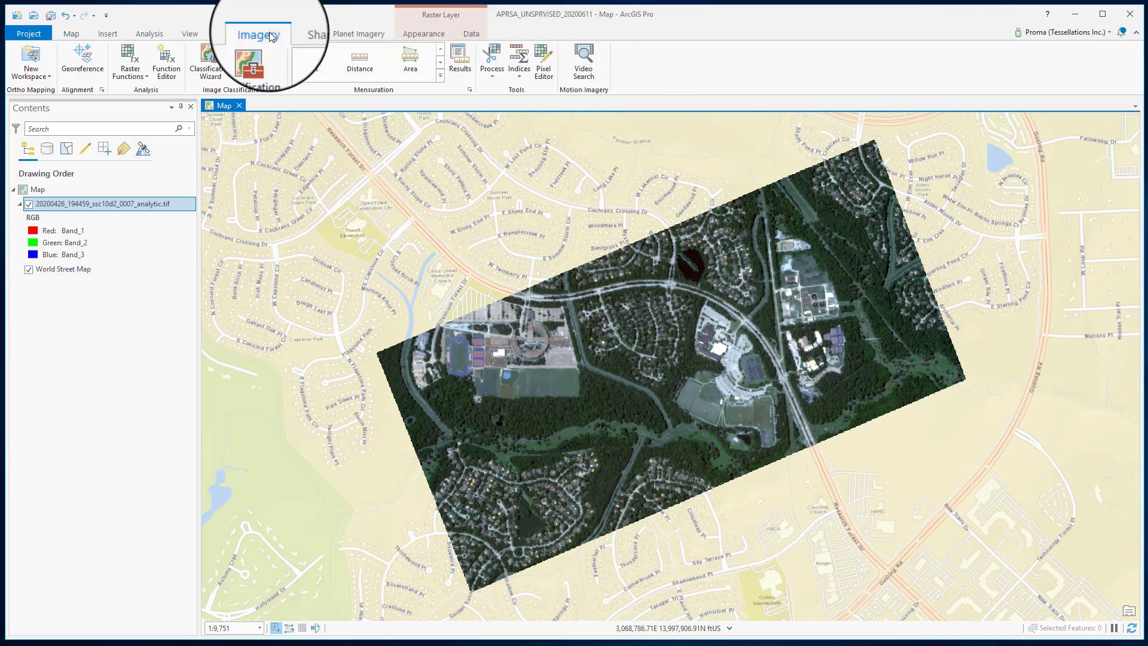
{"action": "left_click", "coordinate": [210, 59]}
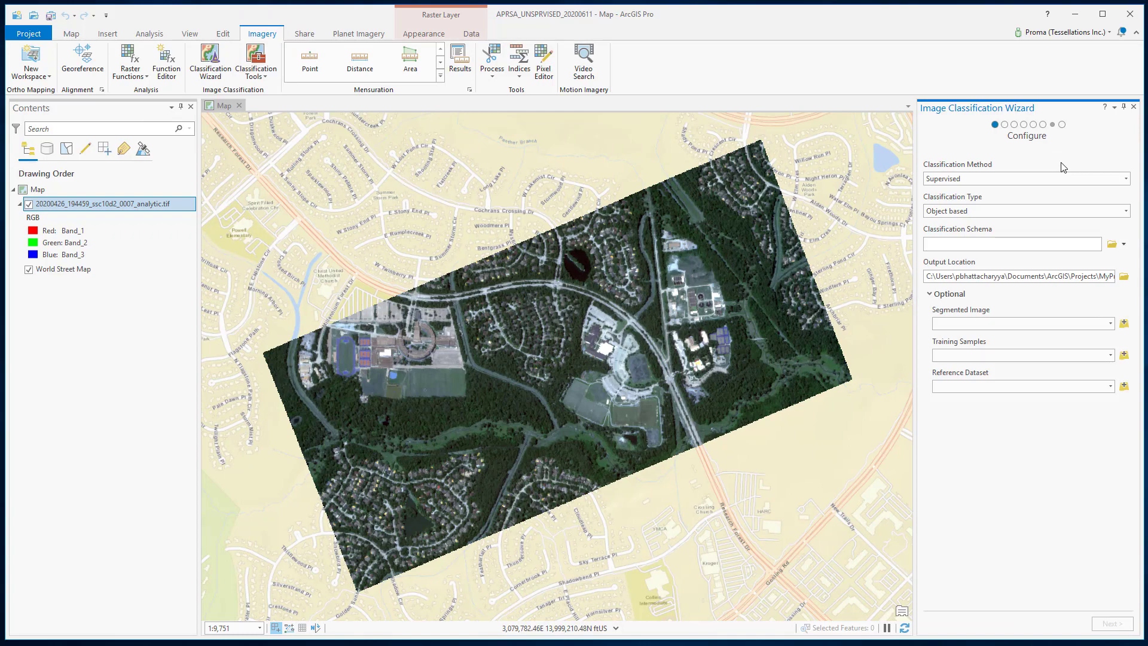
{"action": "left_click", "coordinate": [1125, 180]}
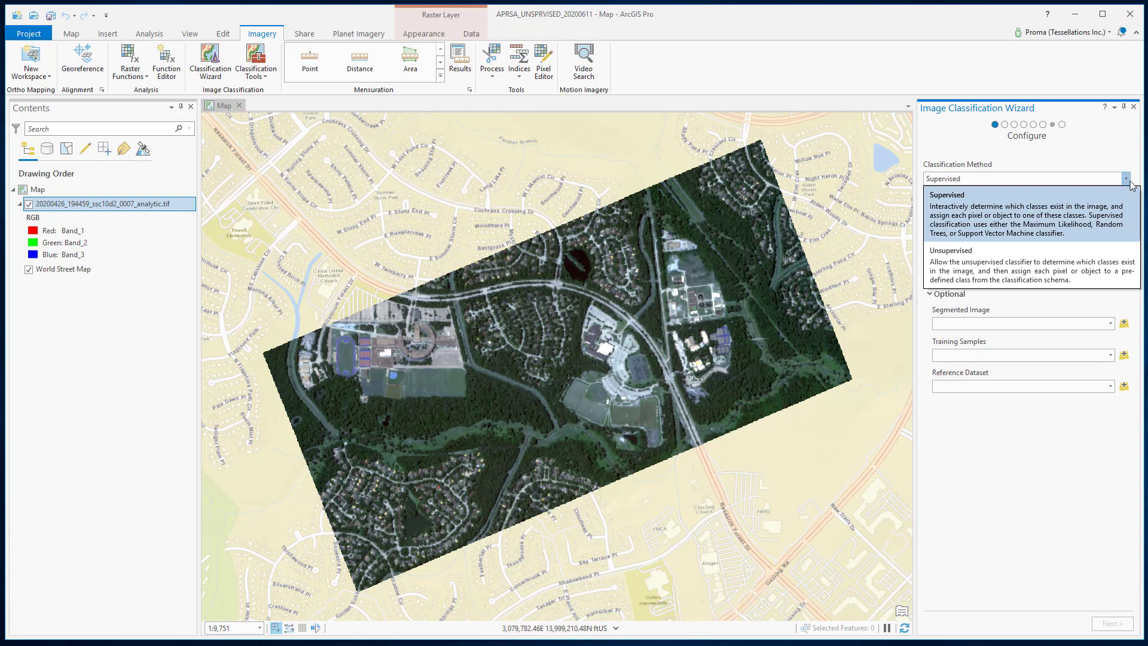
{"action": "left_click", "coordinate": [1110, 265]}
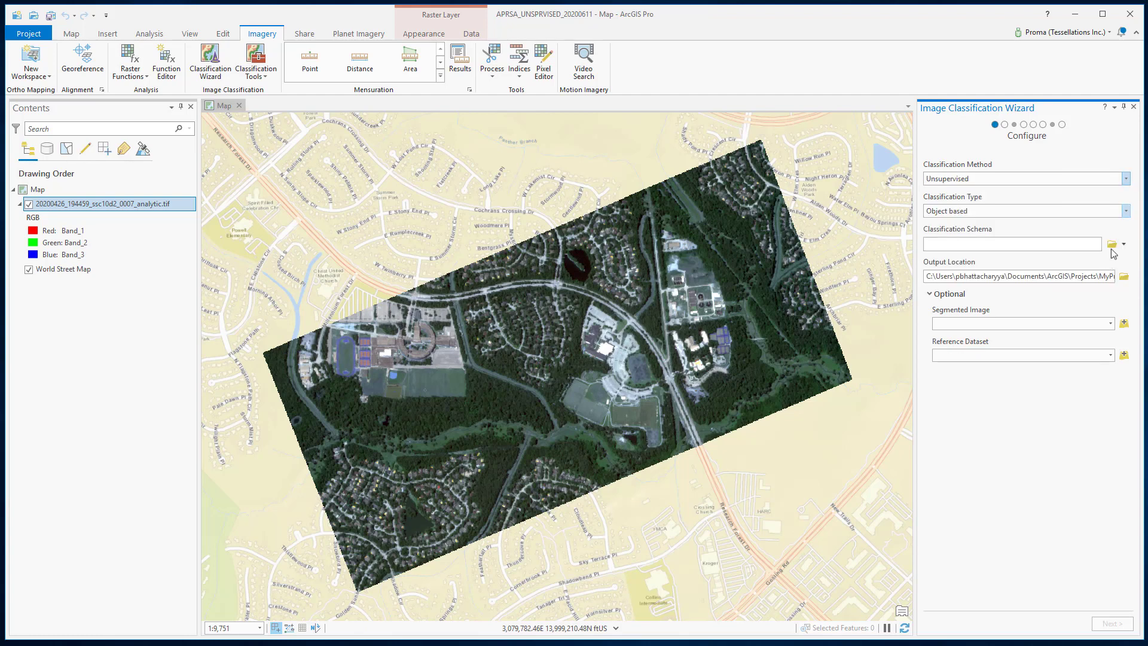
{"action": "left_click", "coordinate": [1126, 211]}
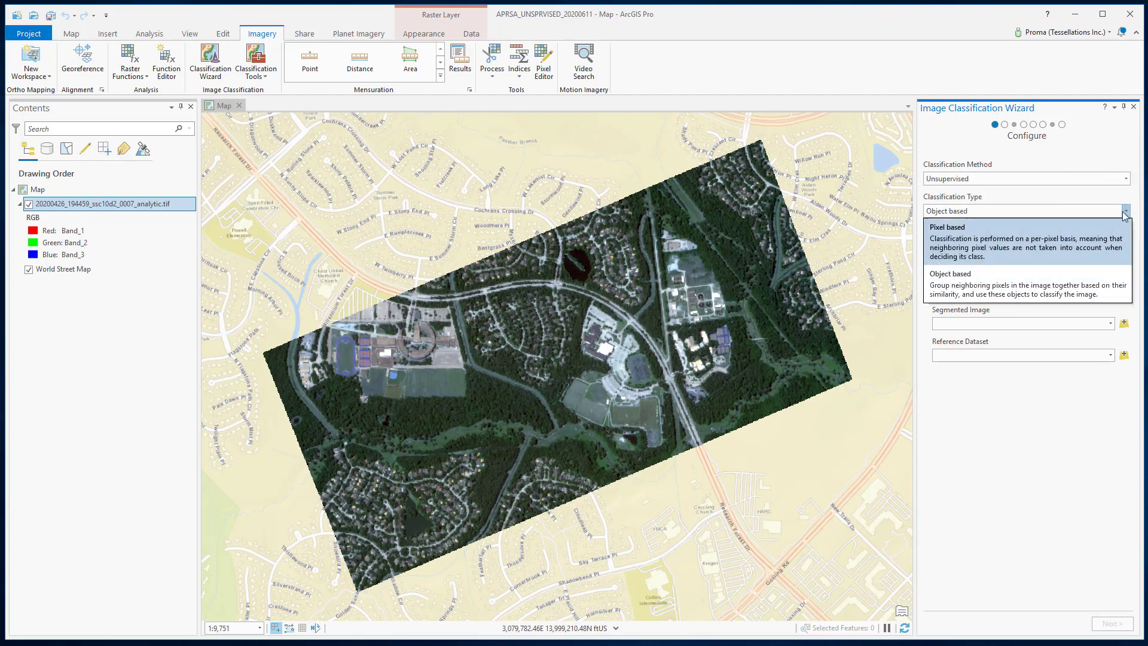
{"action": "left_click", "coordinate": [1043, 248]}
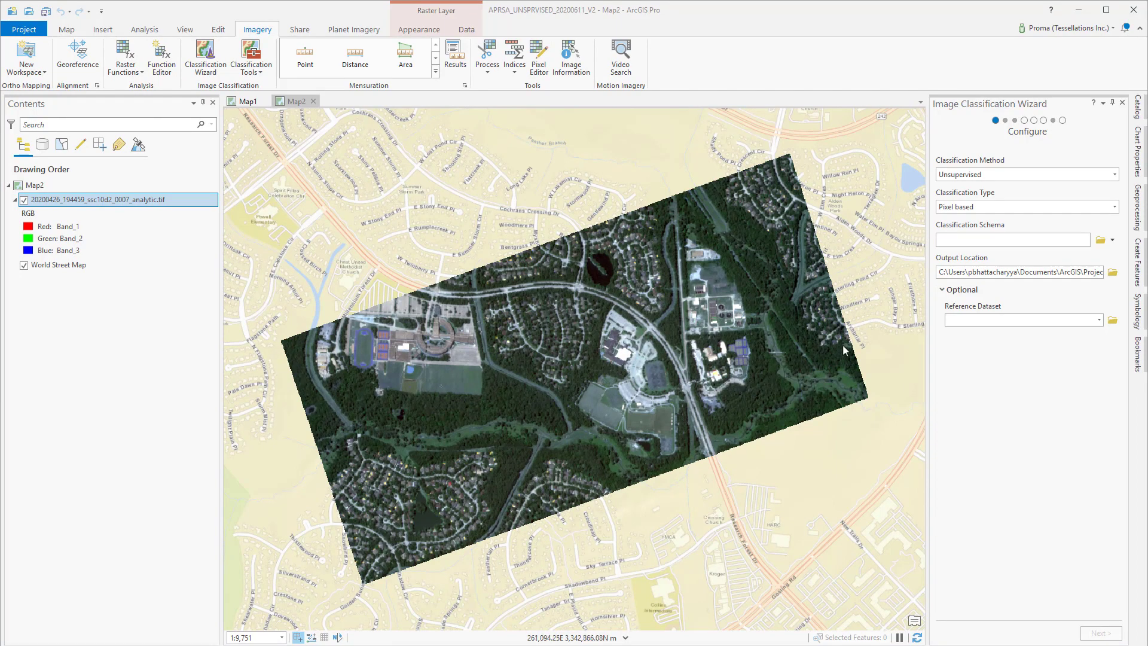
Use the NLCD2011 classification schema and set the output location to a folder under N:\Tessel-PC8_DATA_F\Projects\Tessellations
{"action": "left_click", "coordinate": [1112, 240]}
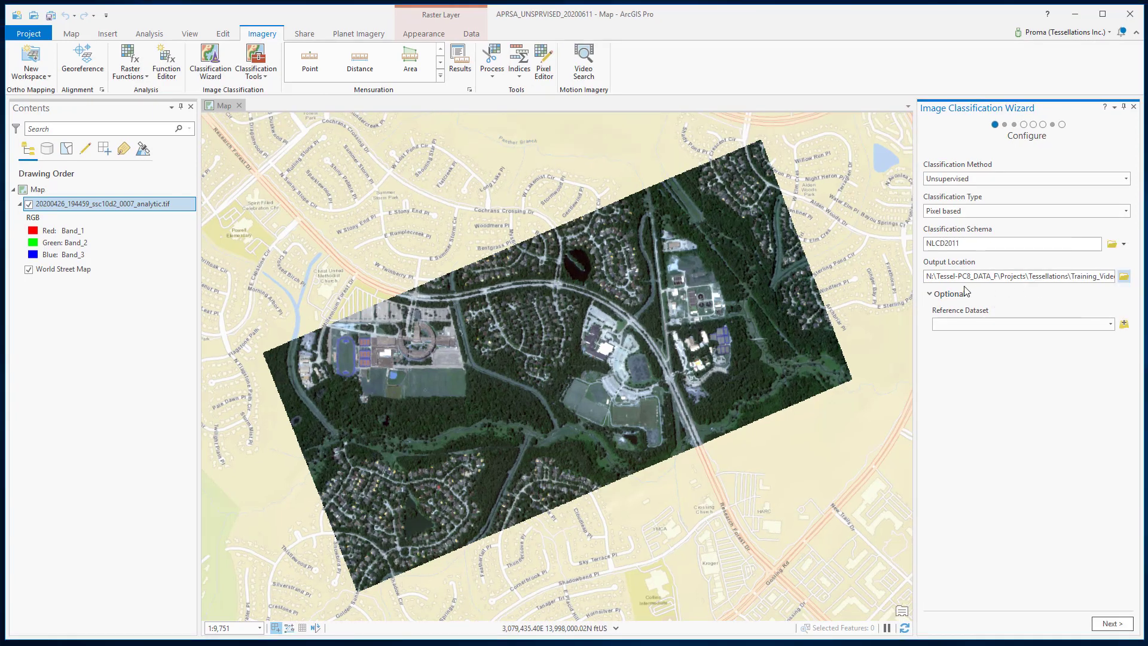
{"action": "key", "text": "Tab"}
{"action": "left_click", "coordinate": [1111, 324]}
{"action": "left_click", "coordinate": [1079, 339]}
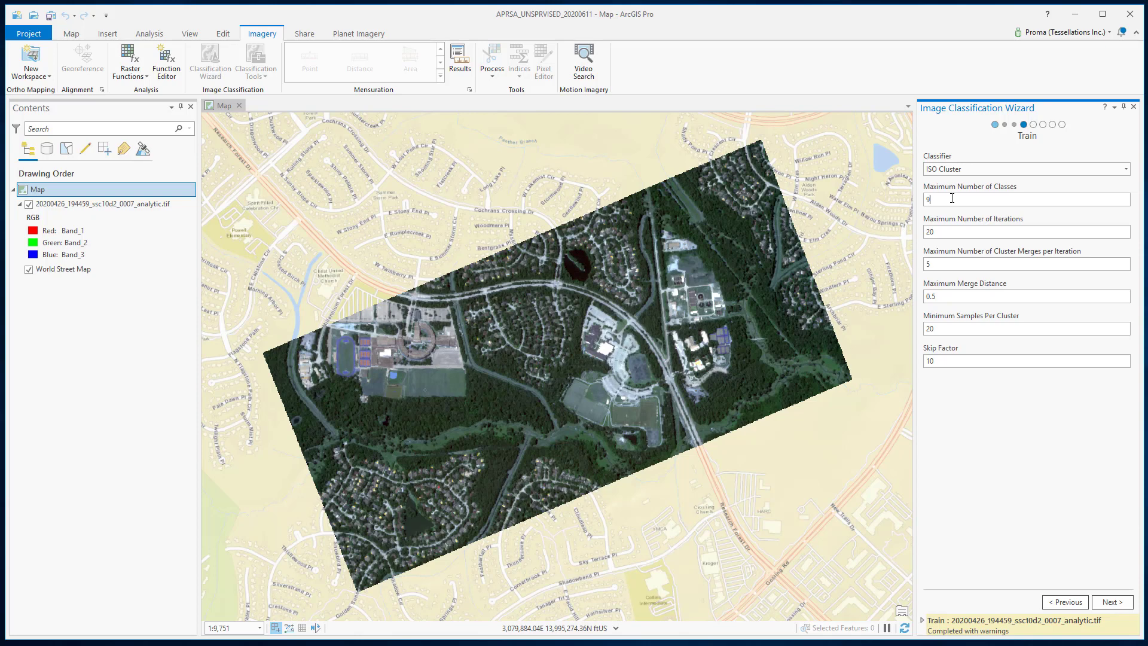
Train the ISO Cluster classifier with a maximum of 9 classes and run the classification
{"action": "left_click", "coordinate": [1113, 603]}
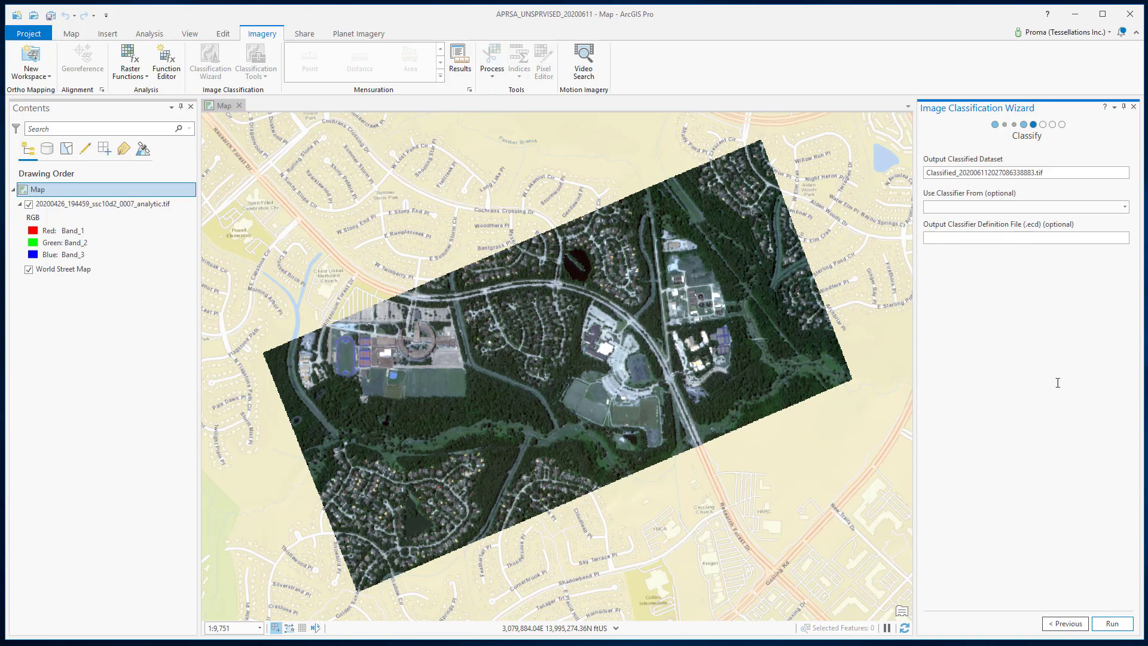
{"action": "left_click", "coordinate": [1112, 624]}
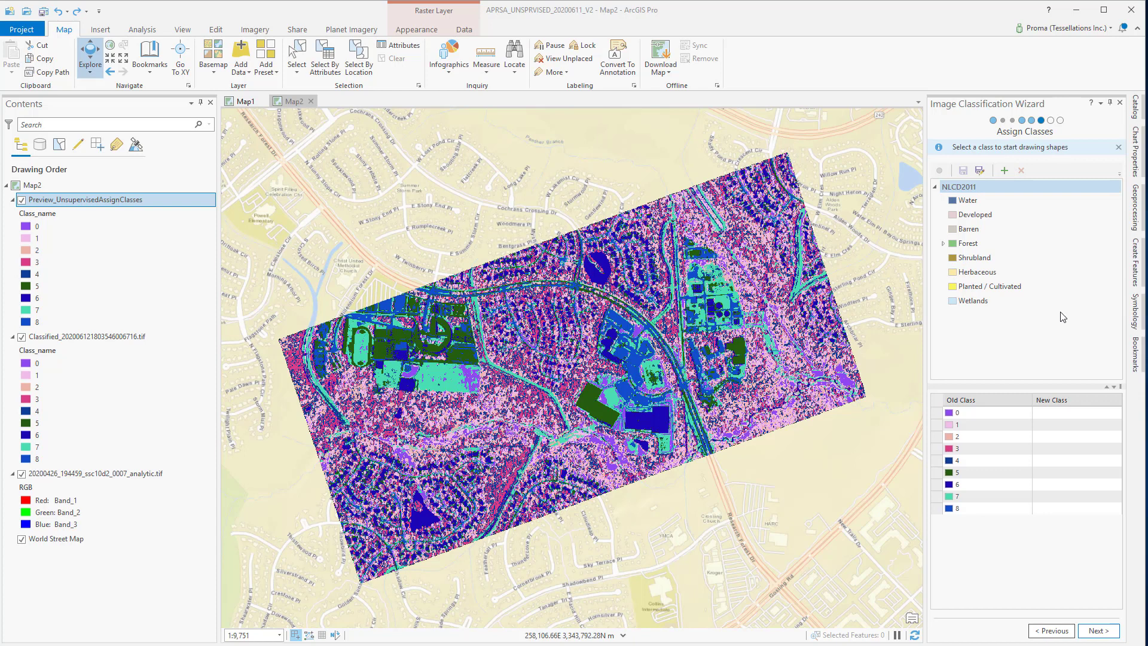
Remove all default classes, from Water to Wetlands, from the NLCD2011 schema
{"action": "left_click", "coordinate": [1012, 203]}
{"action": "right_click", "coordinate": [1012, 202]}
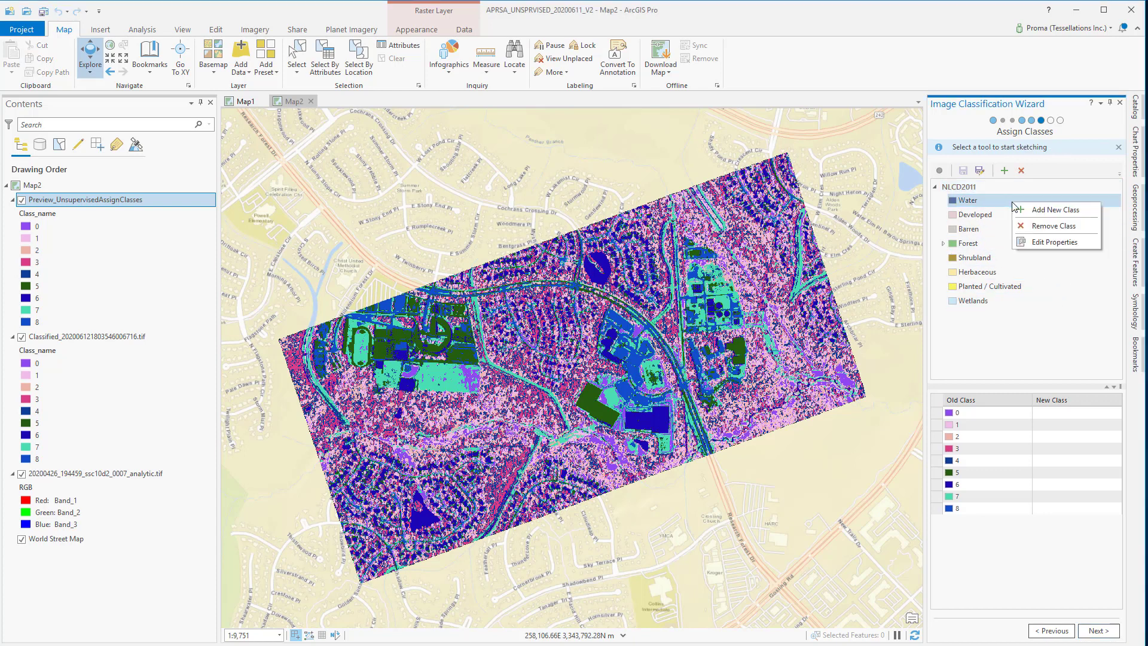
{"action": "left_click", "coordinate": [1047, 229]}
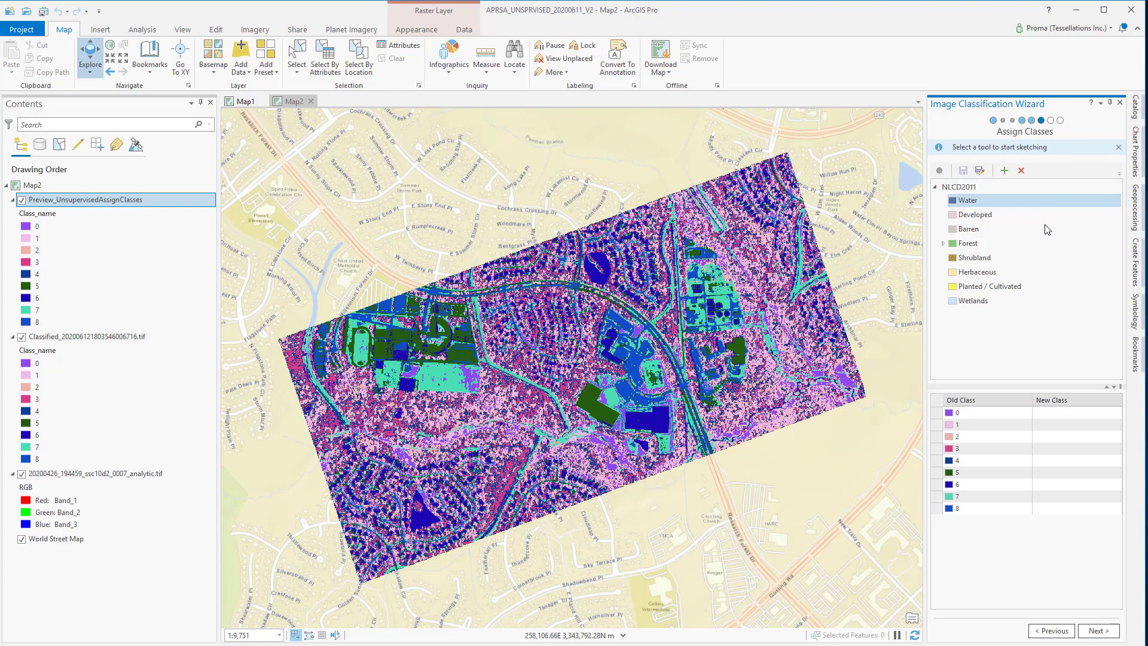
{"action": "left_click", "coordinate": [625, 354]}
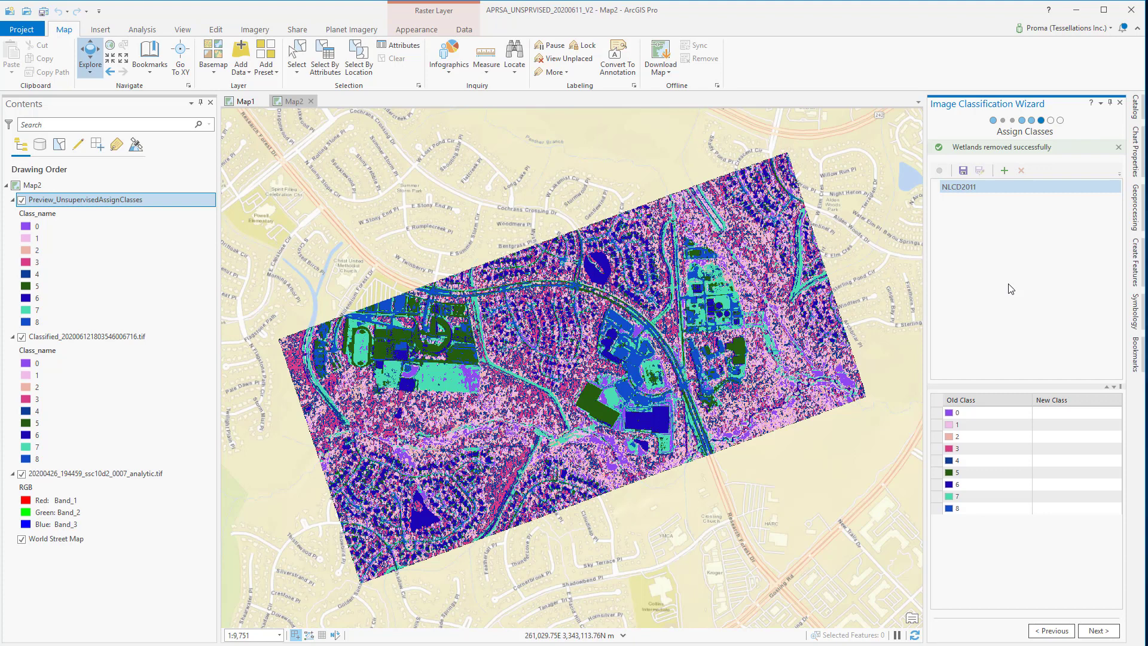
Add a new class named Pervious with value 20 and a green color to the NLCD2011 schema
{"action": "left_click", "coordinate": [1005, 171]}
{"action": "left_click", "coordinate": [976, 161]}
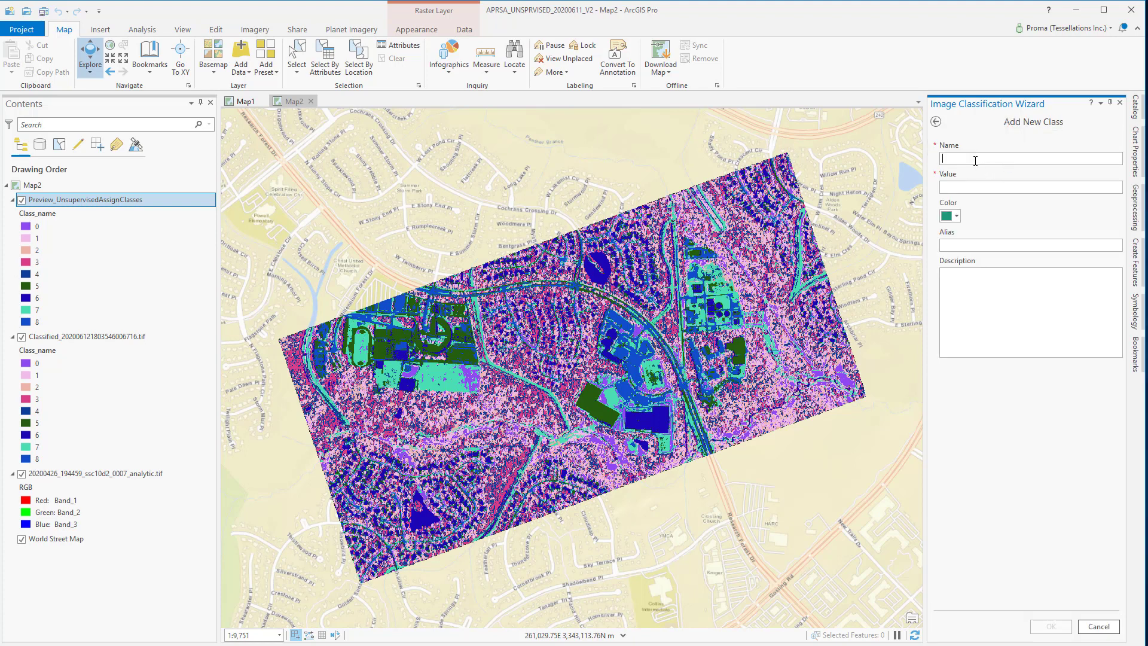
{"action": "type", "text": "Pervious"}
{"action": "left_click", "coordinate": [987, 189]}
{"action": "type", "text": "20"}
{"action": "left_click", "coordinate": [953, 216]}
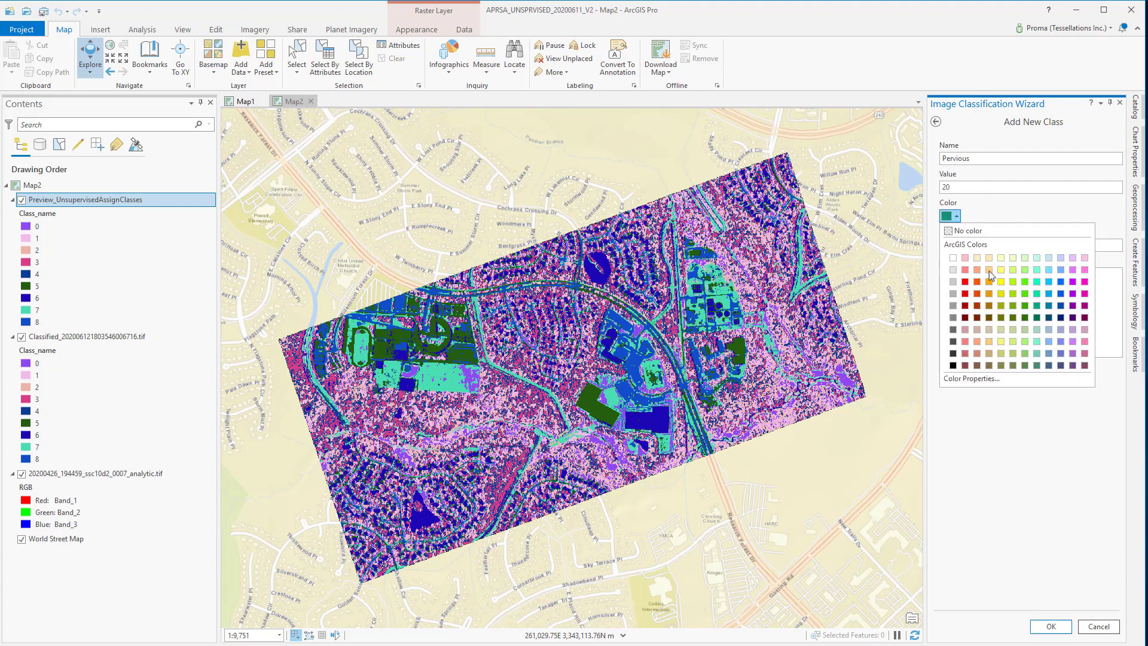
{"action": "left_click", "coordinate": [1037, 306]}
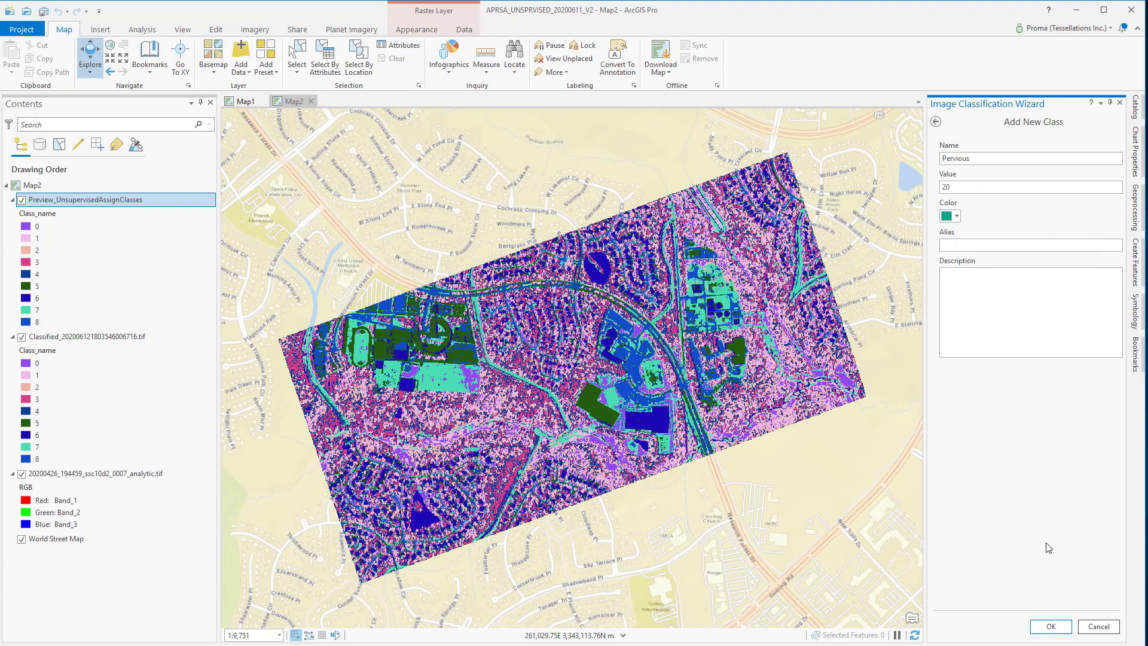
{"action": "left_click", "coordinate": [1051, 626]}
Add a gray class named Impervious to the schema and select the Pervious class
{"action": "left_click", "coordinate": [1004, 171]}
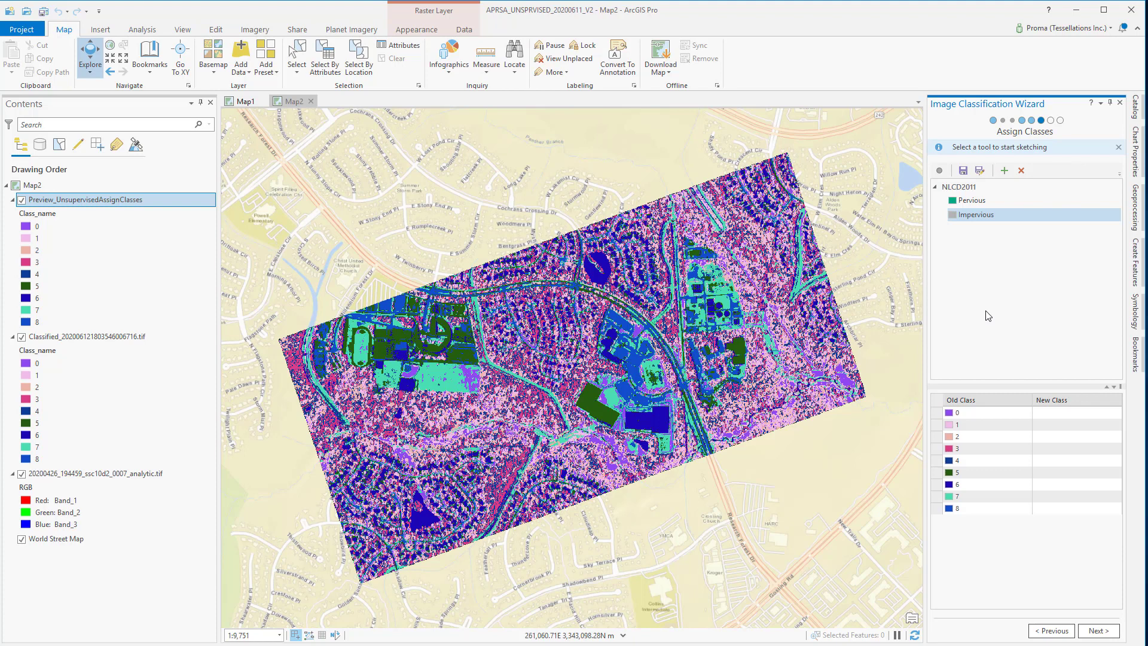
{"action": "left_click", "coordinate": [1004, 202]}
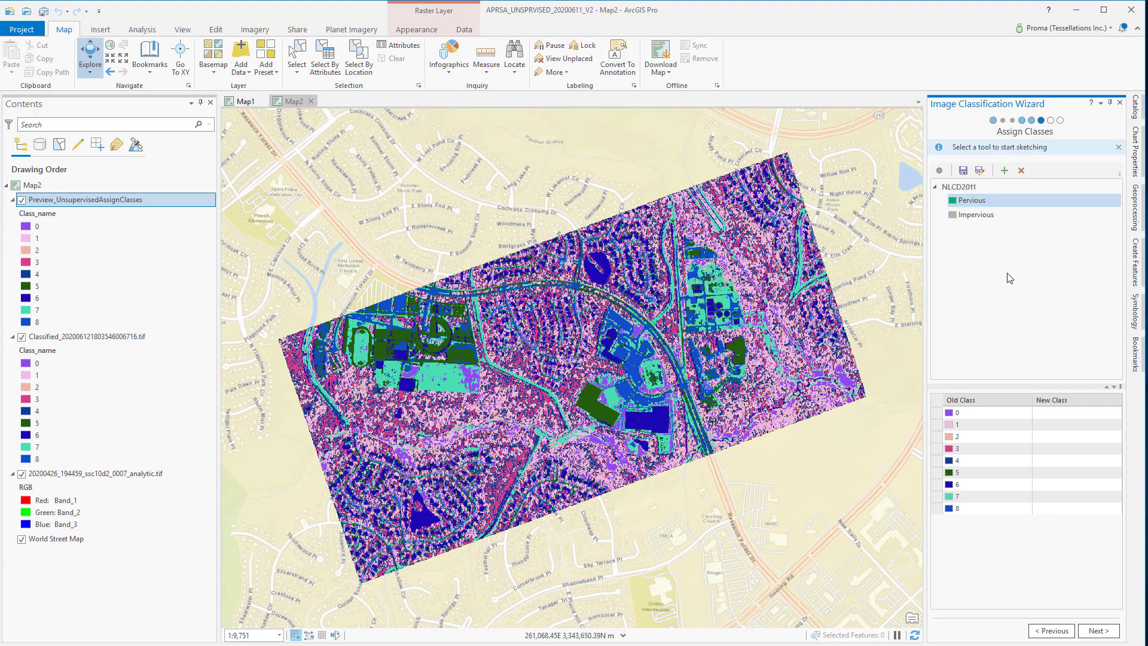
Save the edited classification schema as Unsupervised_schema.ecs in the Working folder
{"action": "left_click", "coordinate": [980, 171]}
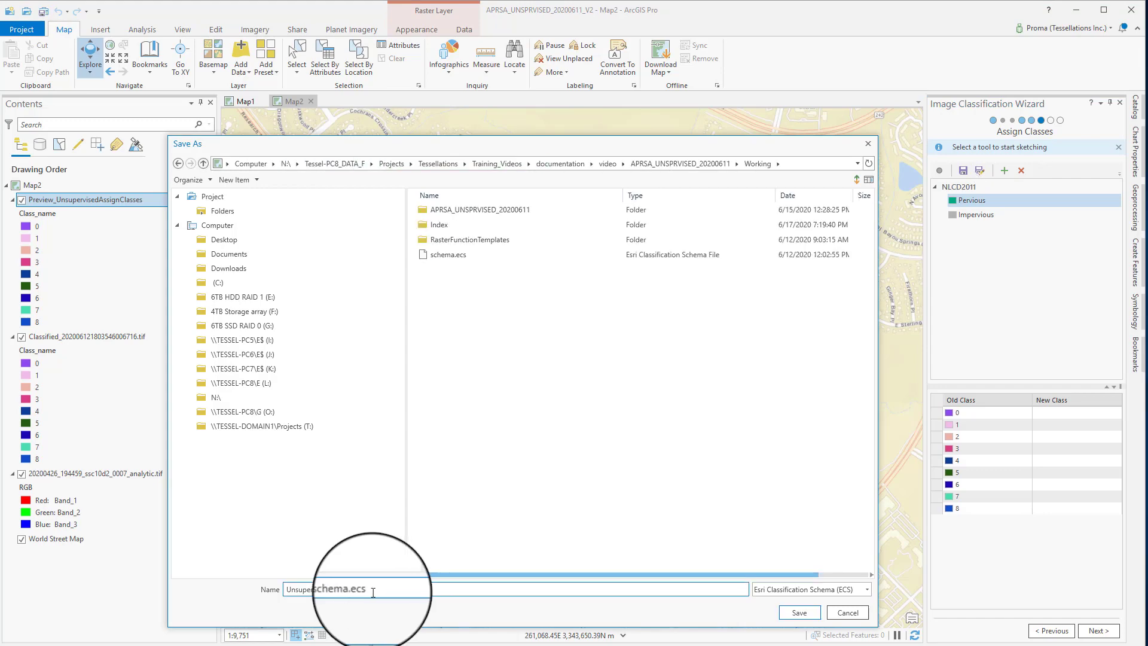
{"action": "left_click_drag", "start_coordinate": [370, 591], "coordinate": [359, 591]}
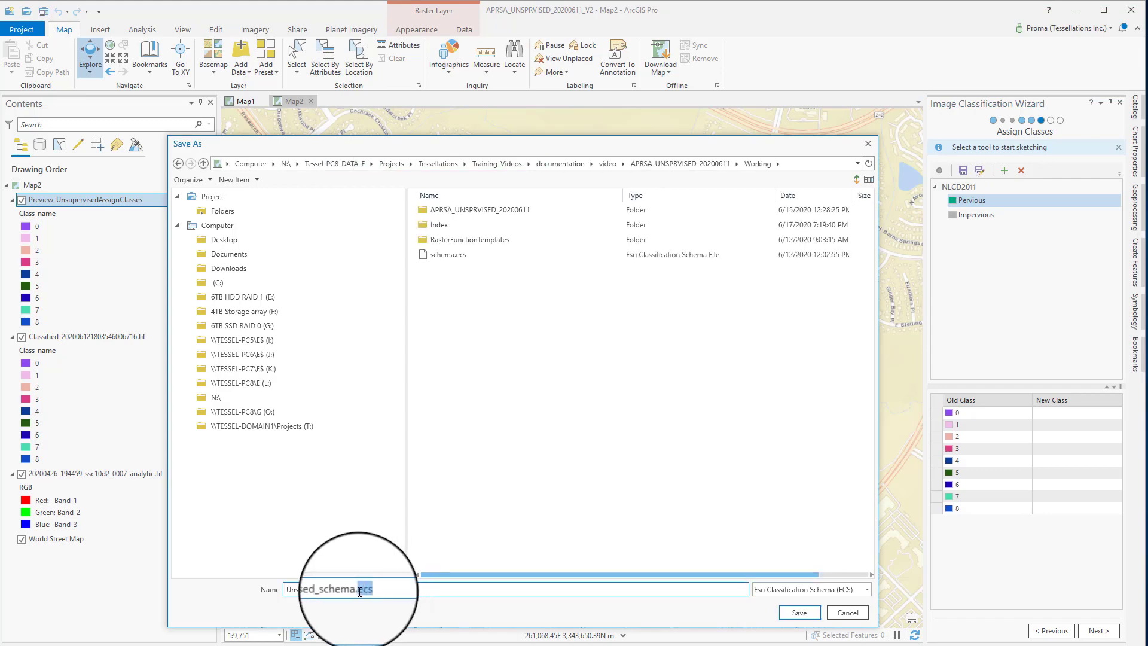
{"action": "left_click", "coordinate": [380, 590]}
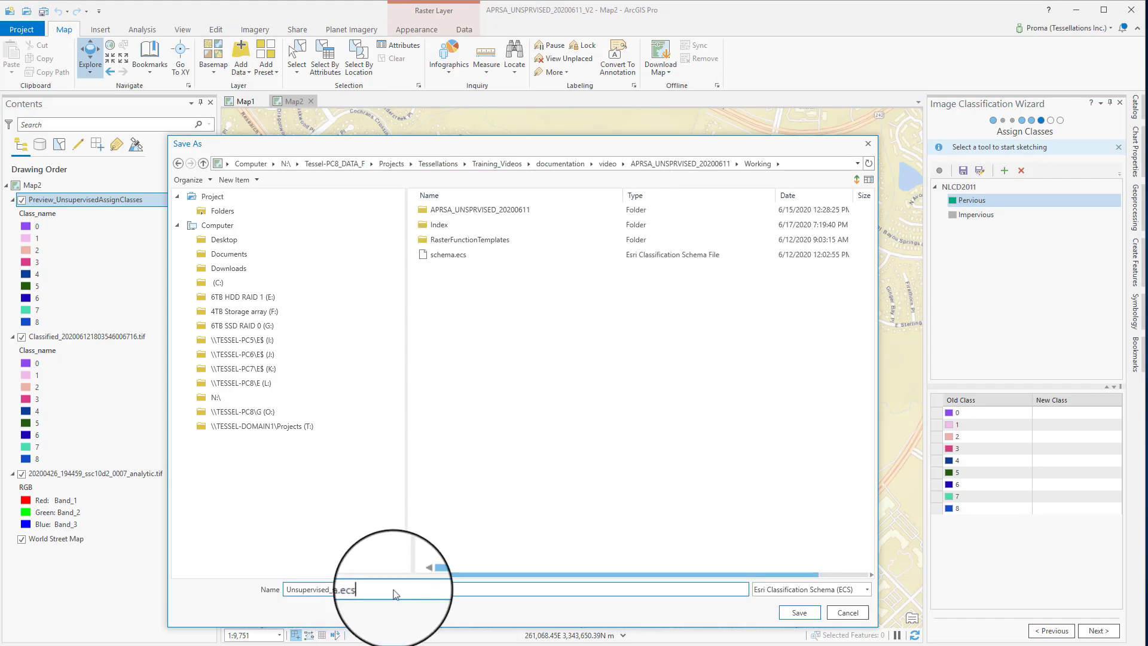
{"action": "left_click", "coordinate": [799, 612]}
{"action": "left_click", "coordinate": [994, 347]}
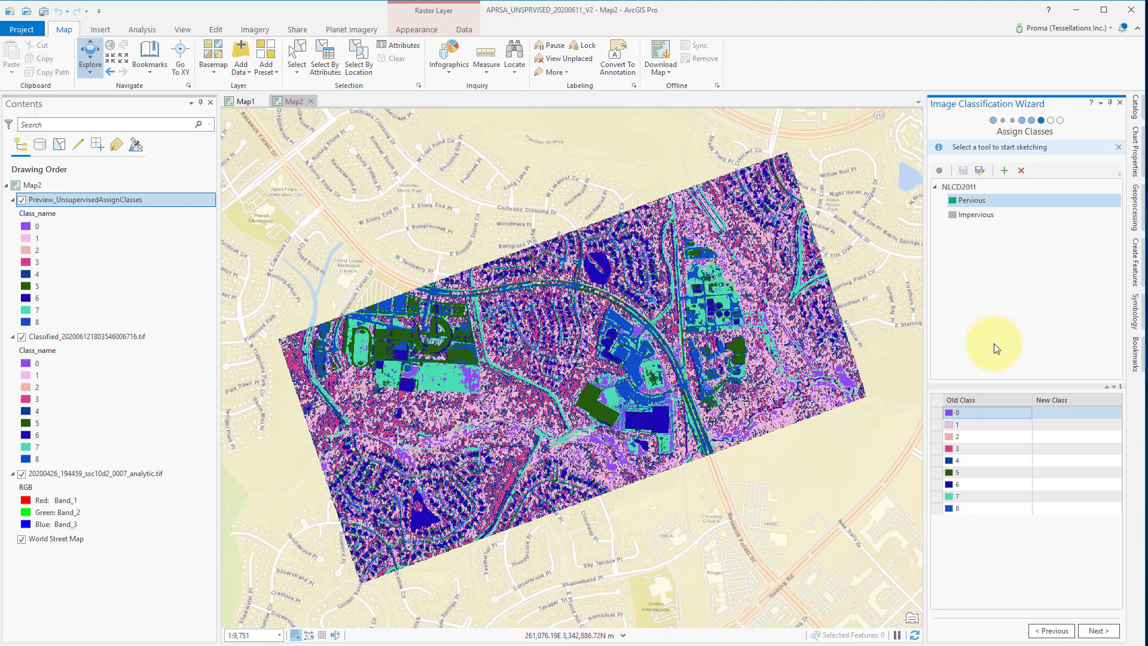
Hide and collapse the classified raster layer, and switch the preview layer off and on to compare it with the satellite image
{"action": "left_click", "coordinate": [970, 507]}
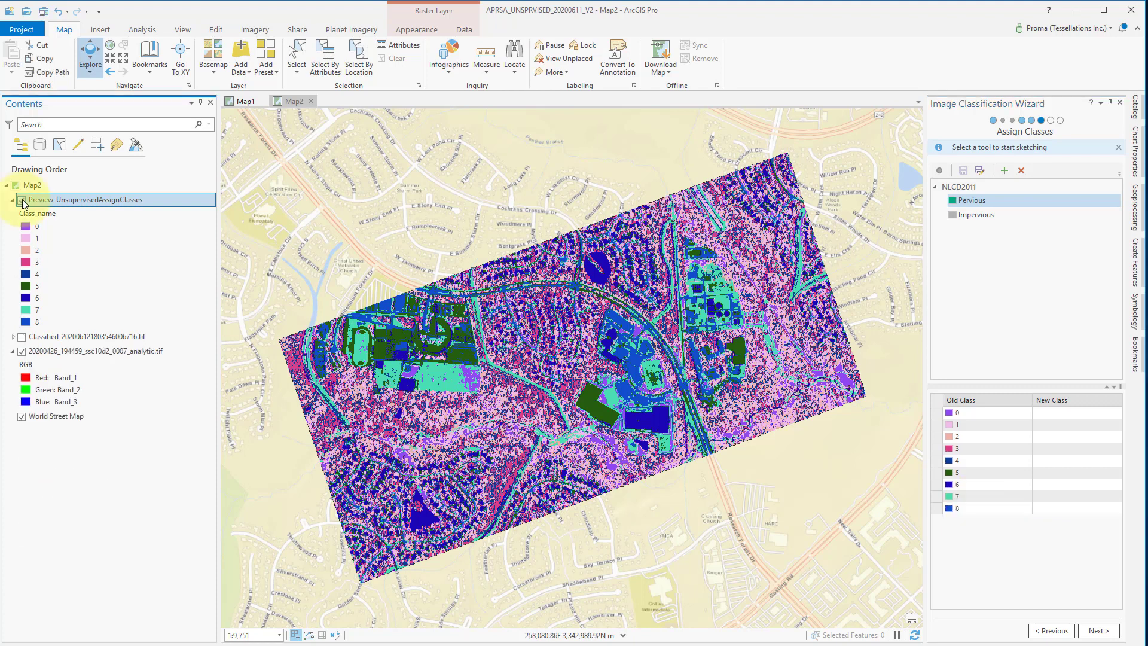
{"action": "left_click", "coordinate": [22, 201]}
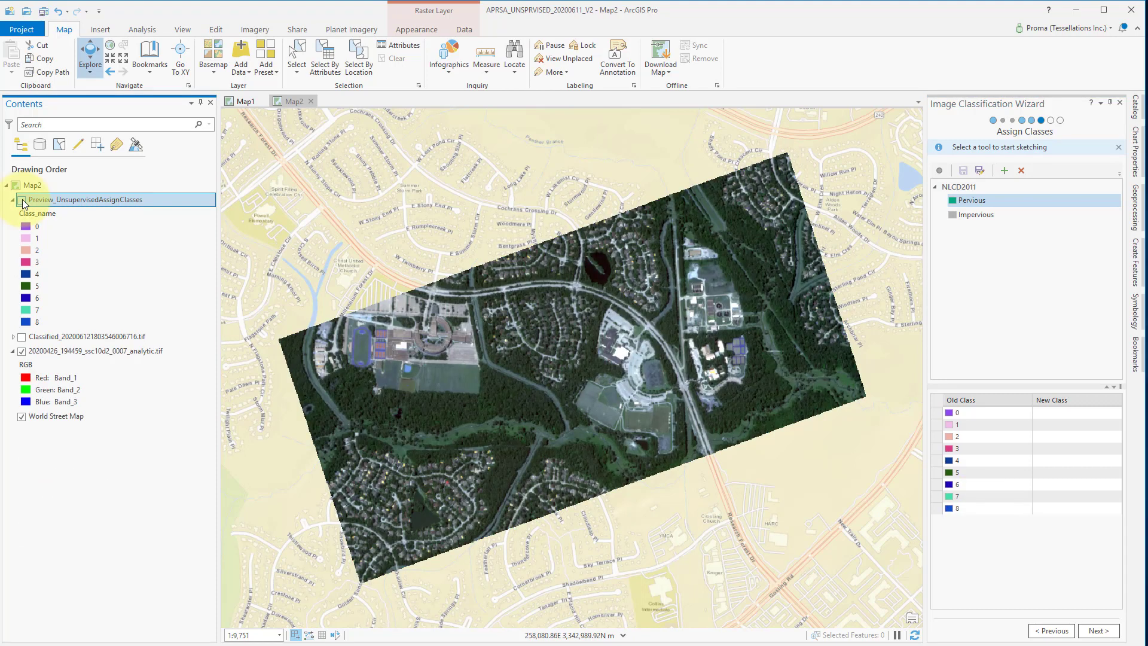
{"action": "left_click", "coordinate": [22, 200]}
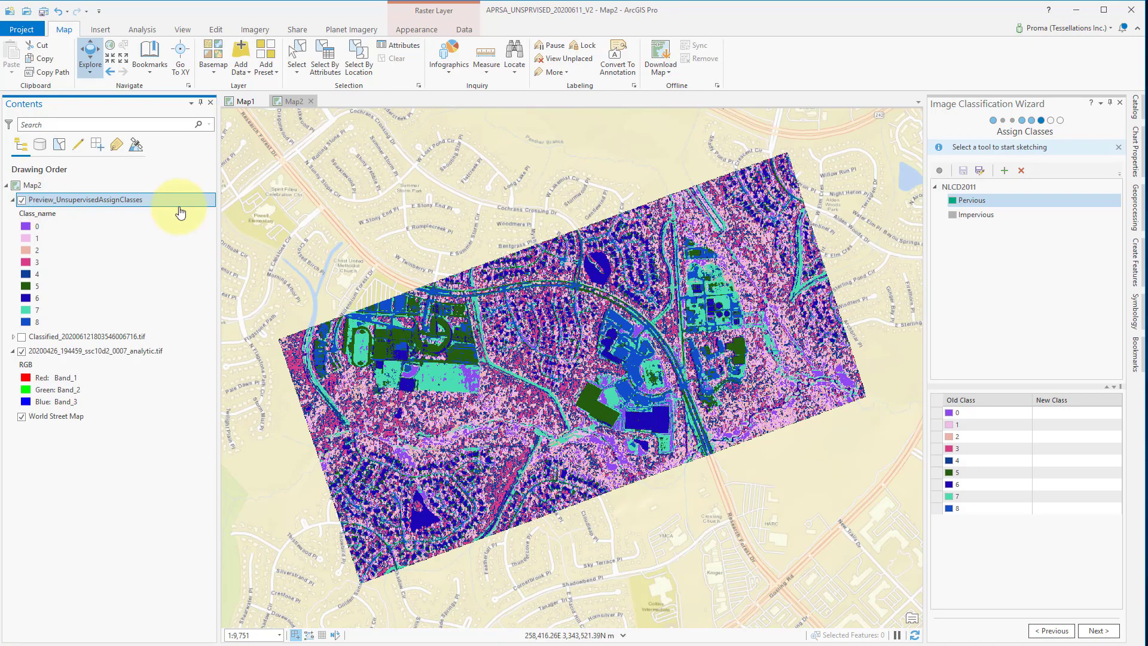
Assign old class 8 to Impervious by picking its pixels at the building complex on the map
{"action": "left_click", "coordinate": [1006, 217]}
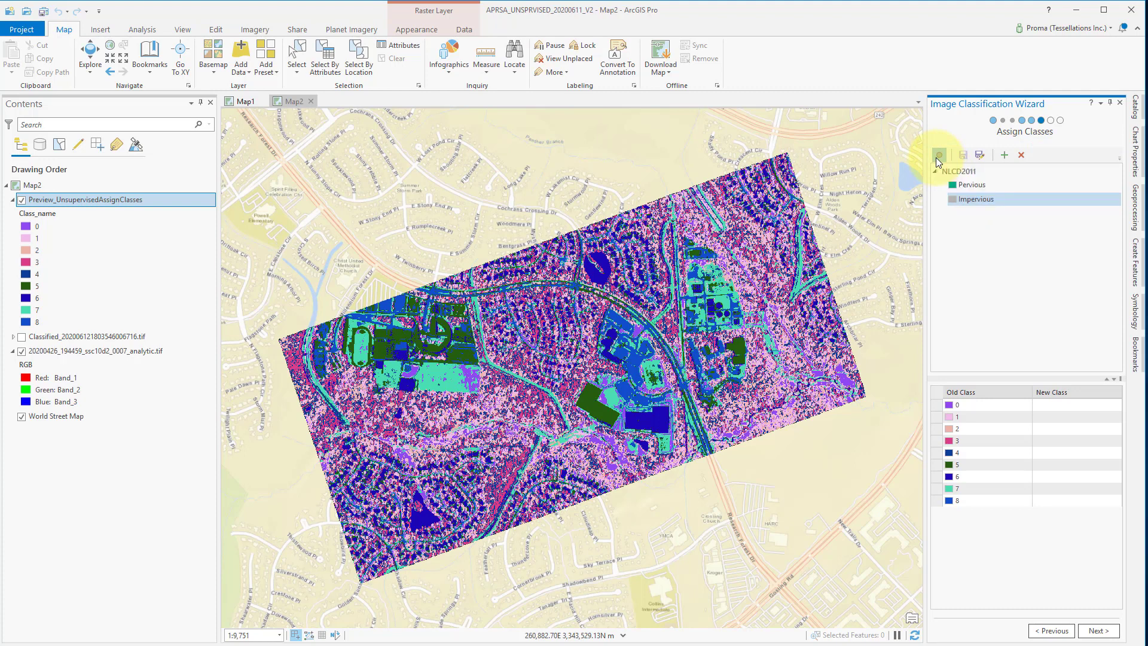
{"action": "left_click", "coordinate": [937, 156]}
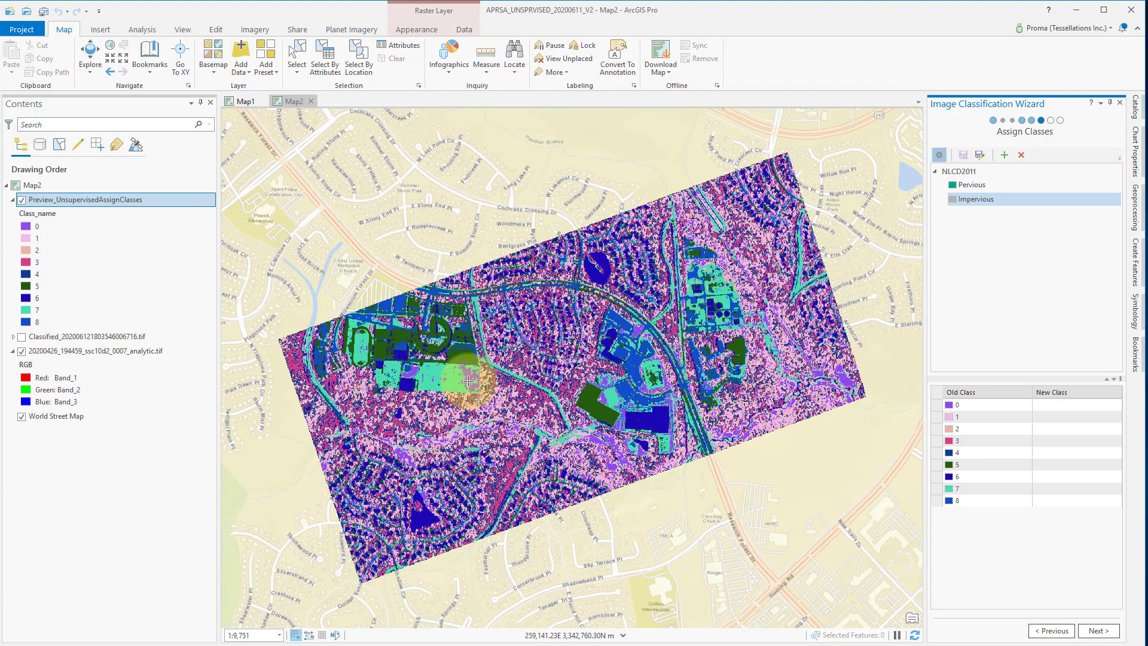
{"action": "left_click", "coordinate": [626, 388]}
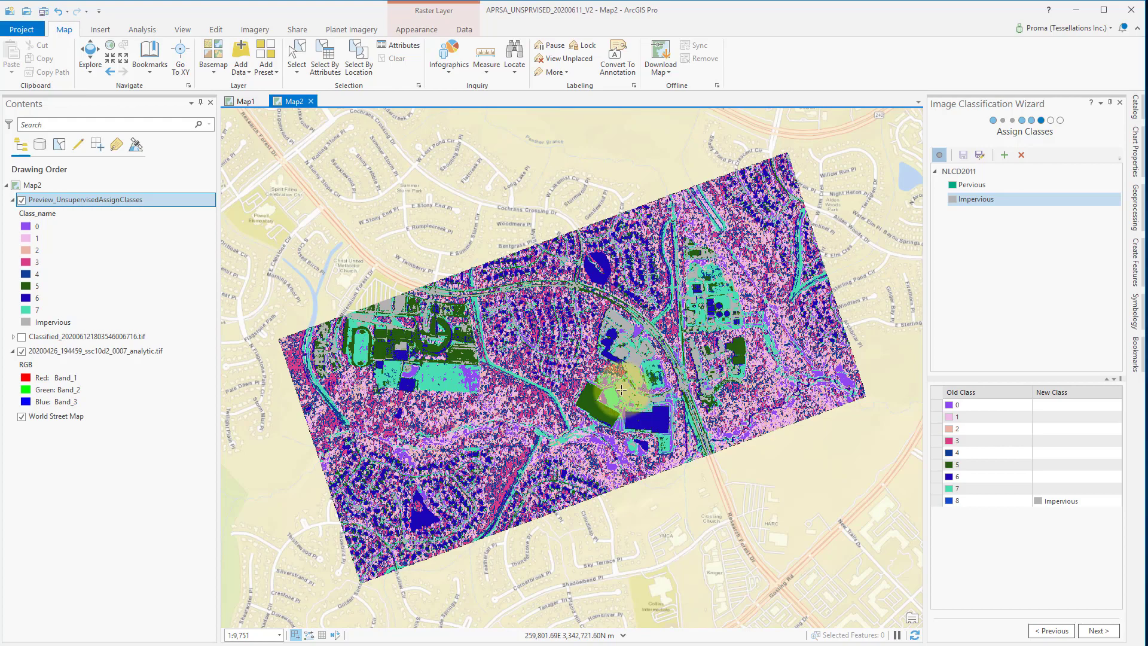
Assign old class 5 to Impervious from pixels along the curved main road, and review the class 5 and 8 assignments
{"action": "scroll", "coordinate": [636, 359], "scroll_direction": "up", "scroll_amount": 2}
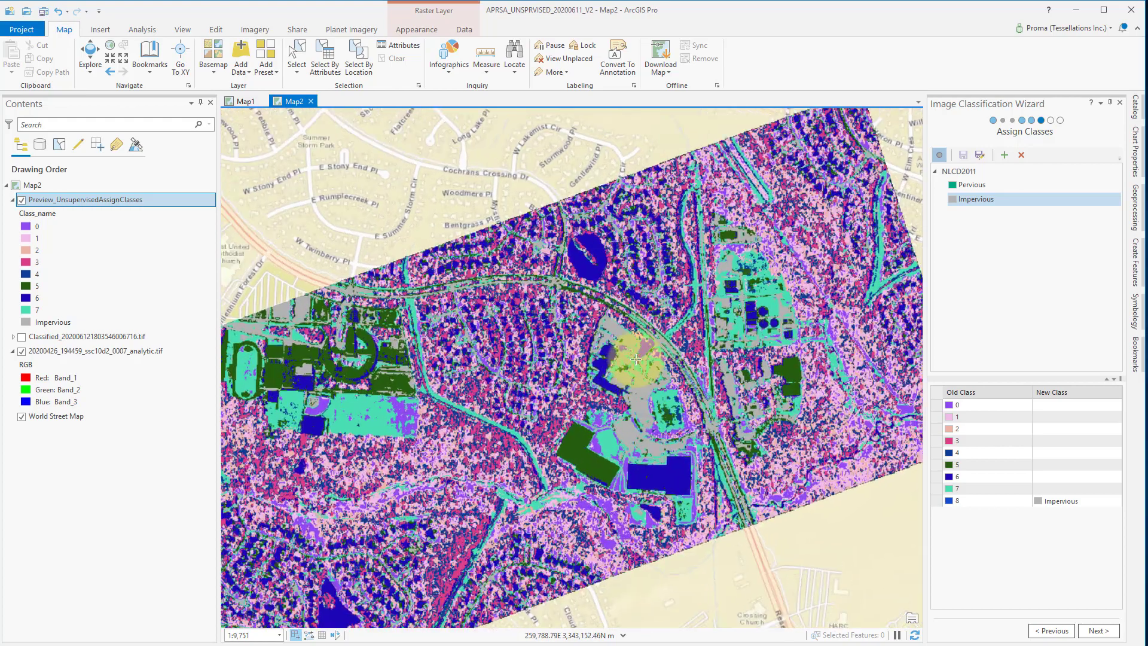
{"action": "scroll", "coordinate": [478, 263], "scroll_direction": "up", "scroll_amount": 3}
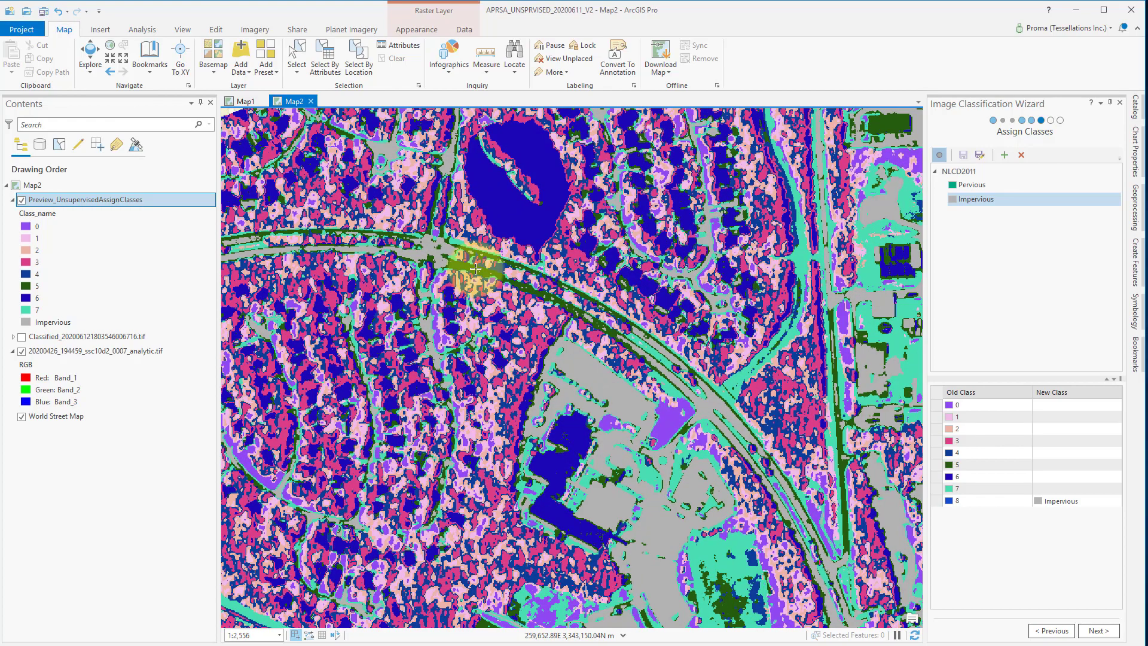
{"action": "left_click", "coordinate": [476, 269]}
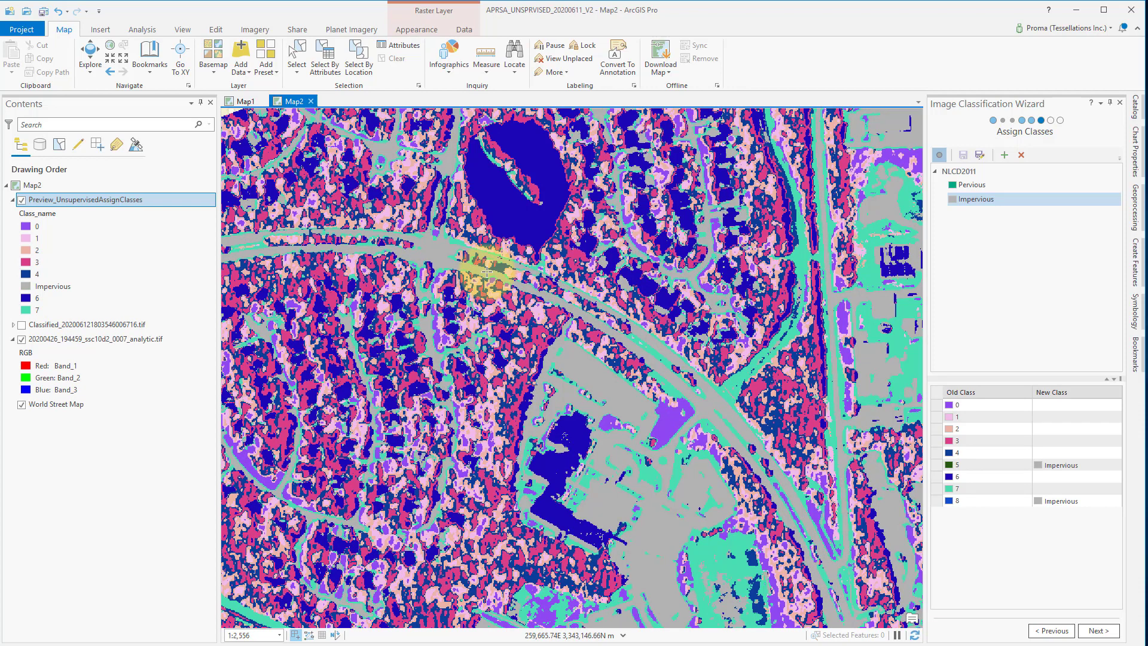
{"action": "left_click", "coordinate": [1021, 470]}
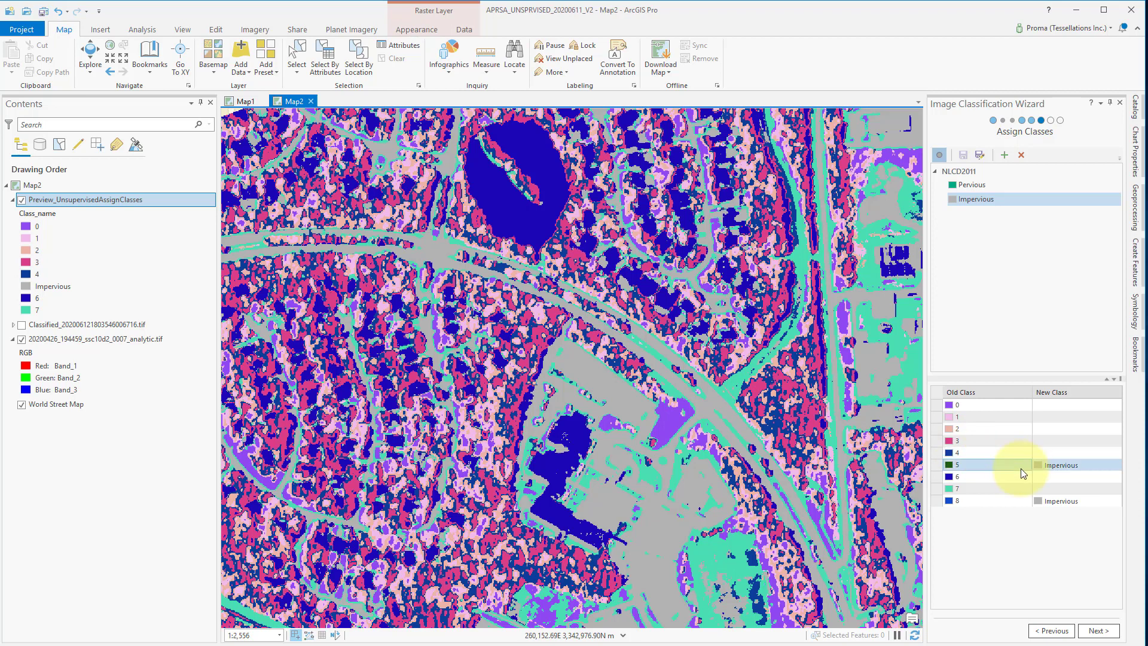
{"action": "key", "text": "Down"}
{"action": "key", "text": "Down"}
{"action": "key", "text": "Down"}
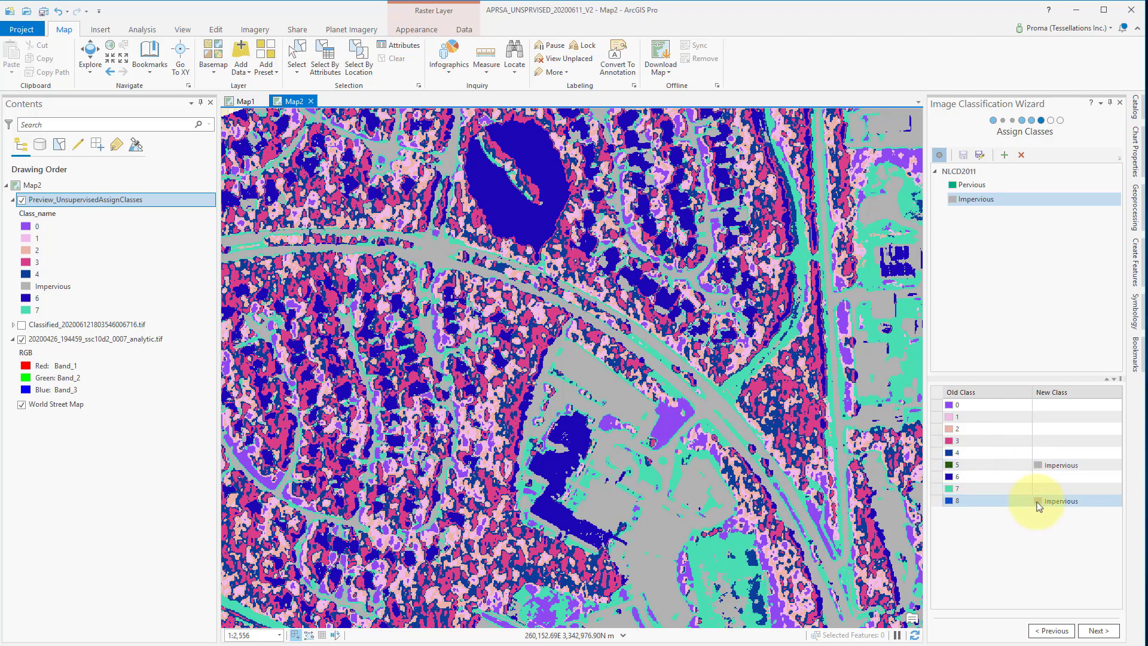
{"action": "left_click", "coordinate": [1067, 469]}
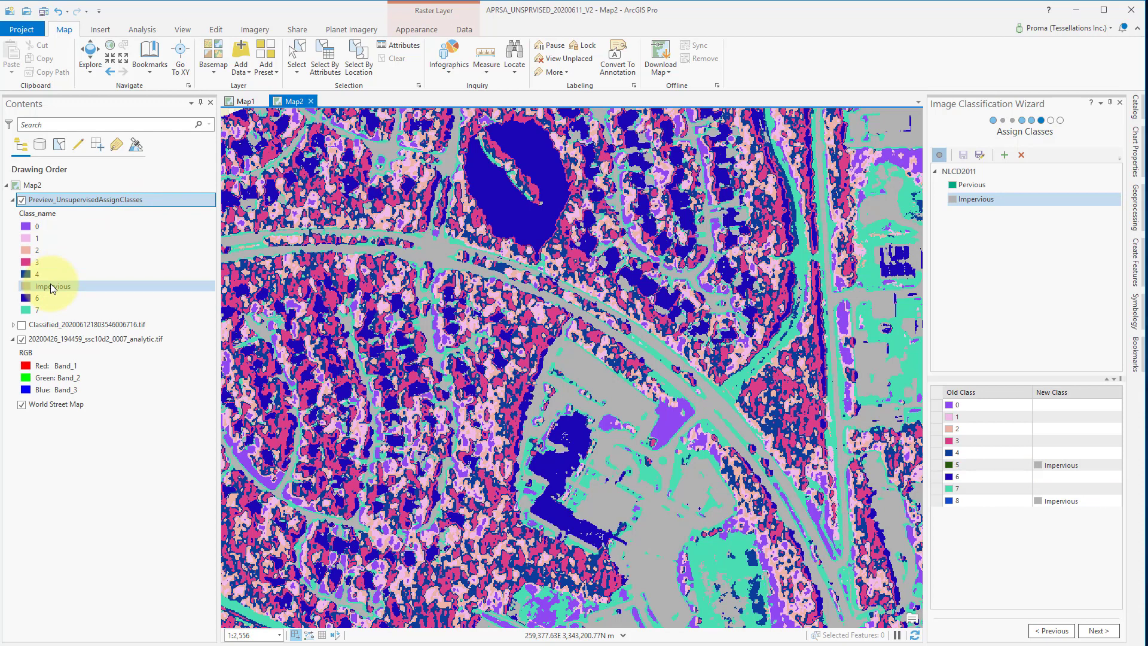
Assign the remaining old classes 0, 1, 2, 3, 4, 6 and 7 to Pervious by picking their pixels on the map
{"action": "left_click", "coordinate": [993, 184]}
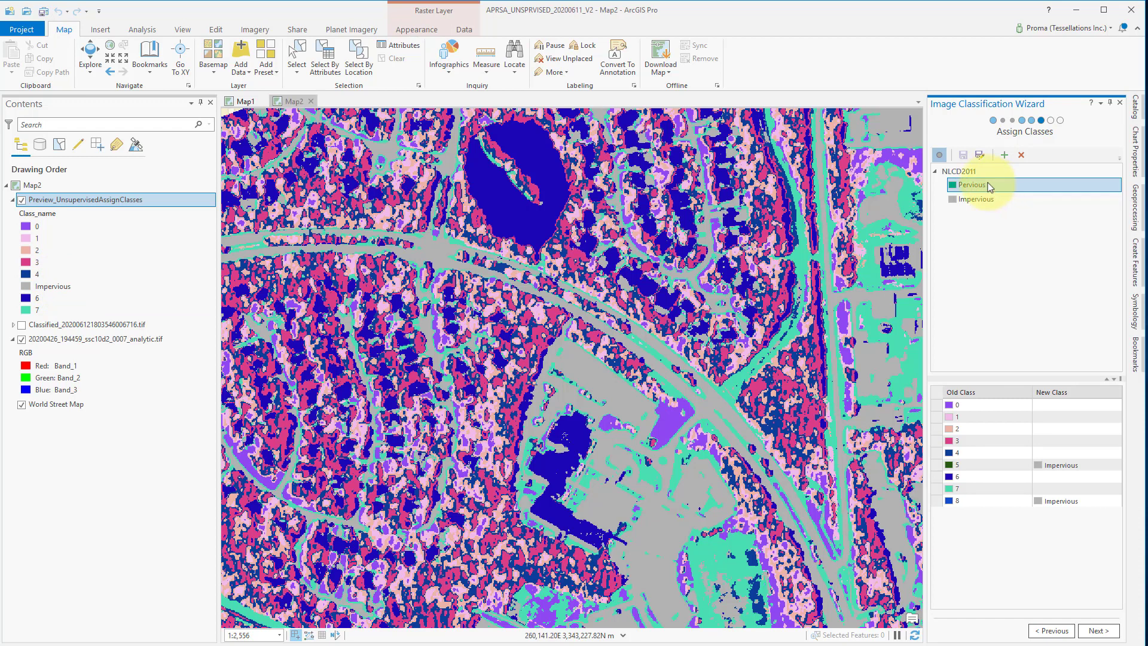
{"action": "left_click", "coordinate": [940, 155]}
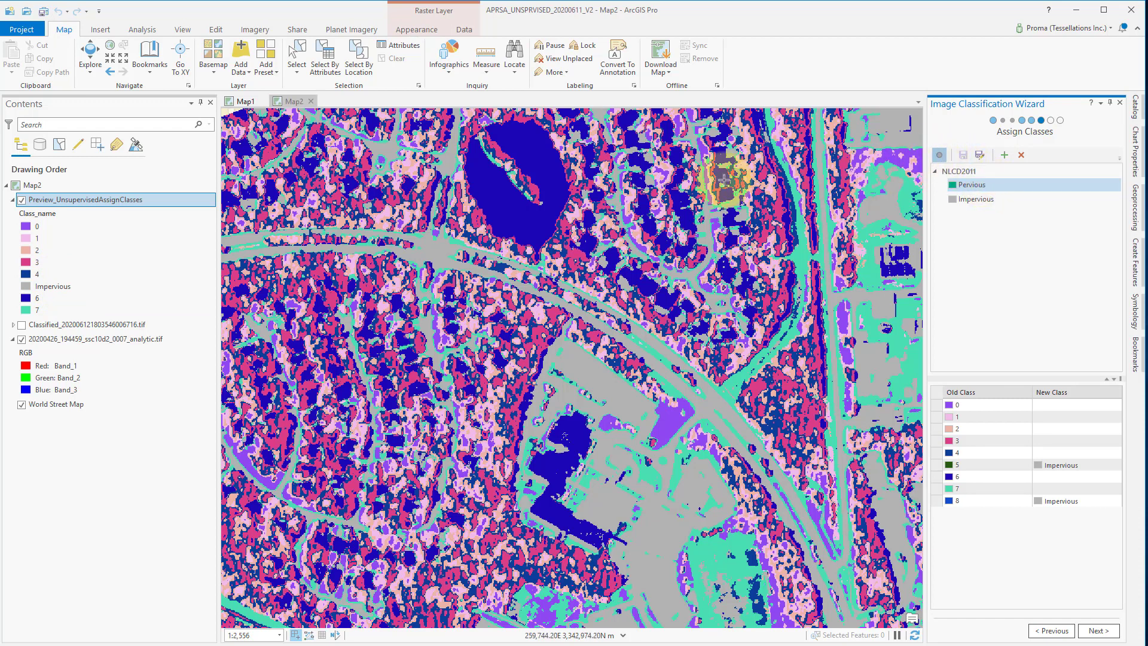
{"action": "left_click", "coordinate": [496, 196]}
Review the preview layer's Pervious and Impervious classes over the full extent, switching the layer off and on to compare it with the satellite image
{"action": "scroll", "coordinate": [496, 197], "scroll_direction": "down", "scroll_amount": 3}
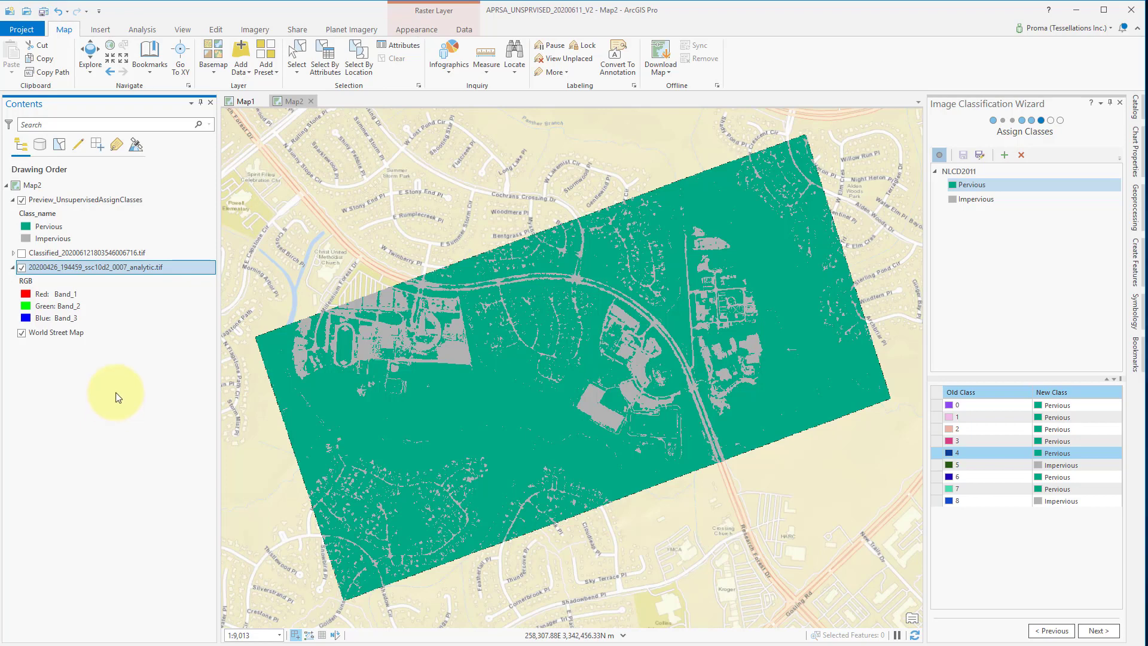
{"action": "left_click", "coordinate": [140, 199]}
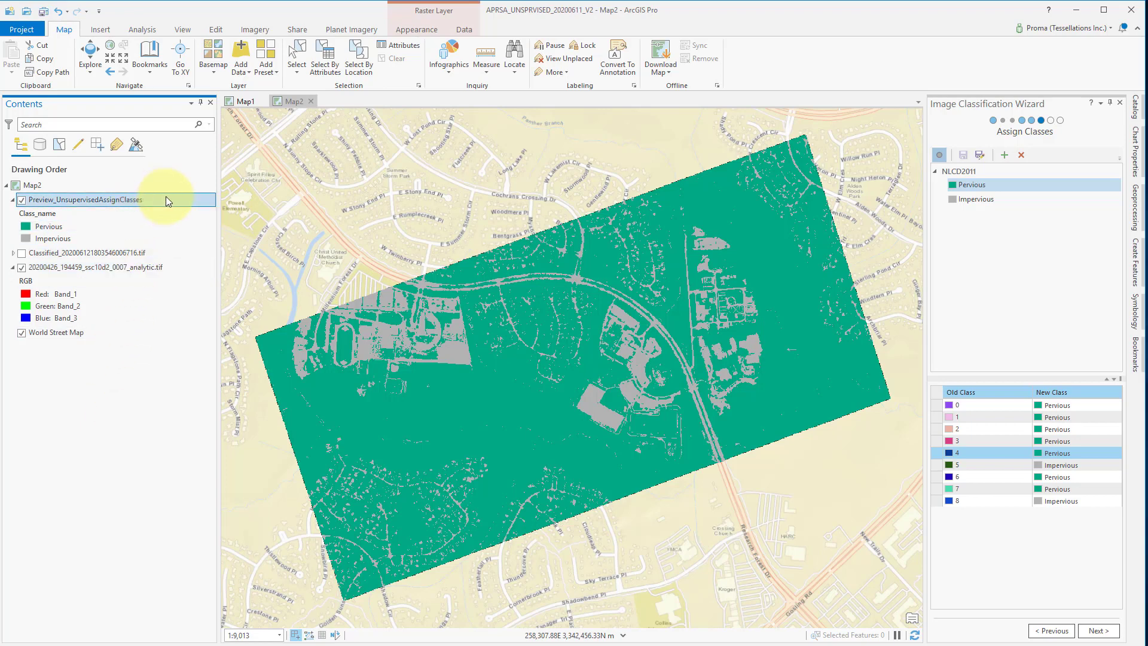
{"action": "left_click", "coordinate": [101, 226]}
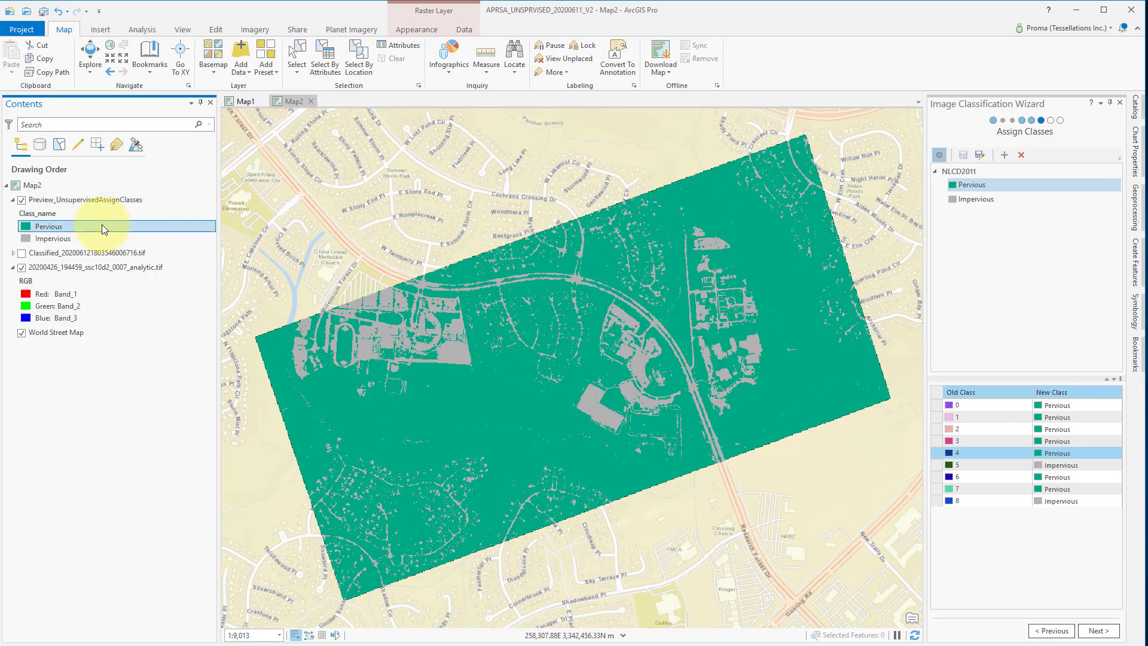
{"action": "left_click", "coordinate": [99, 239], "text": "ctrl"}
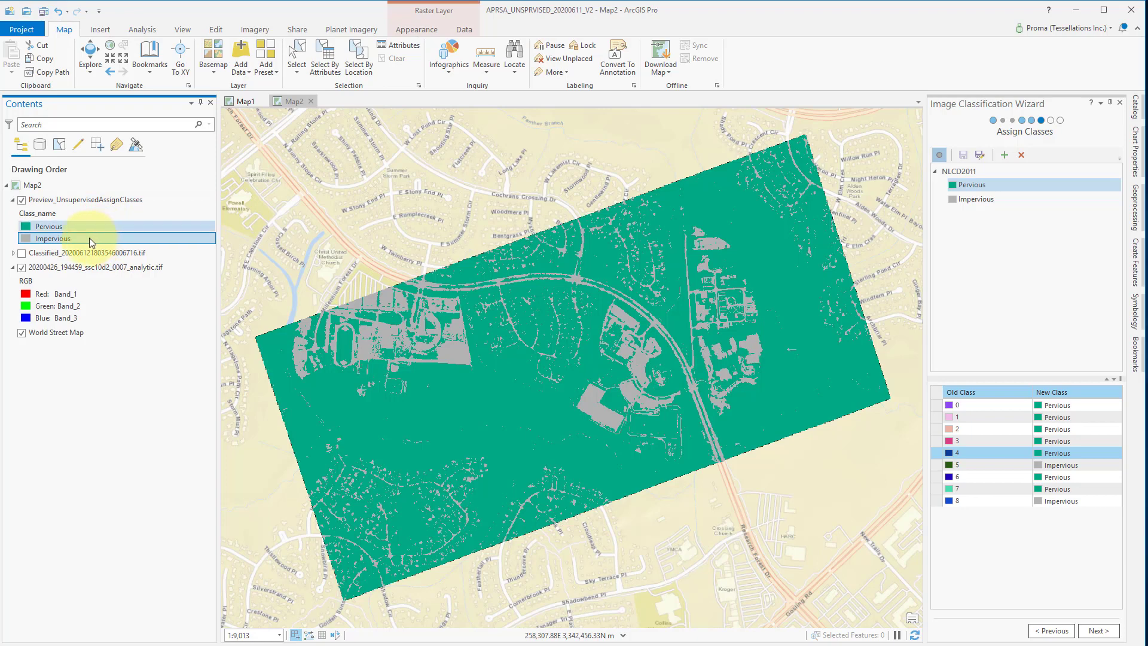
{"action": "left_click", "coordinate": [90, 239]}
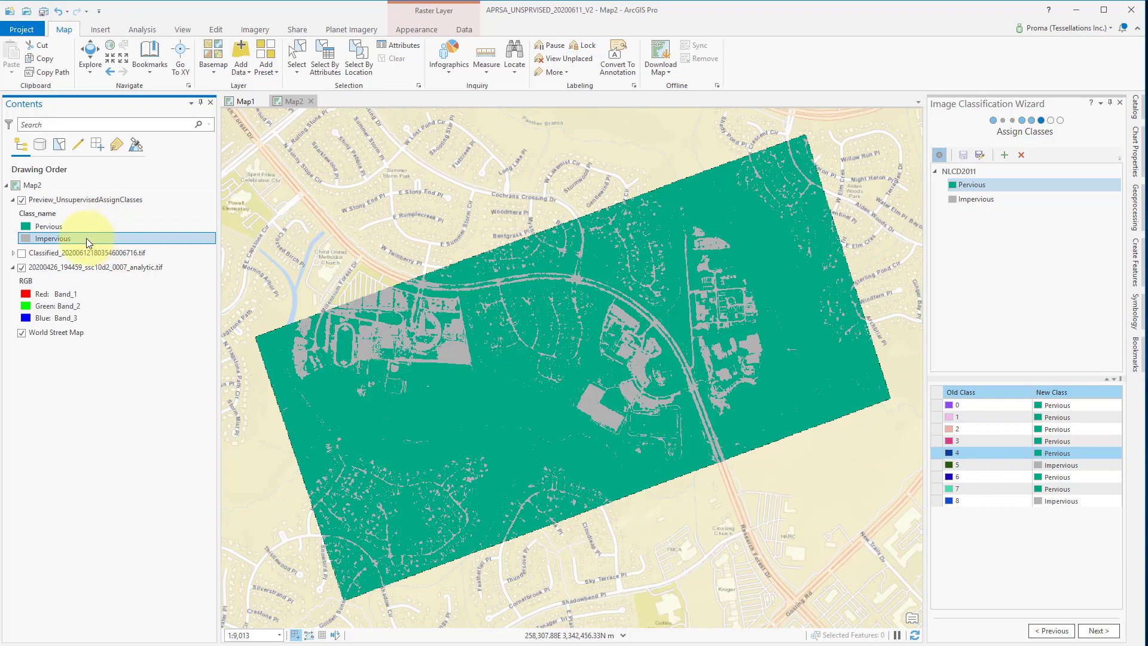
{"action": "left_click", "coordinate": [22, 200]}
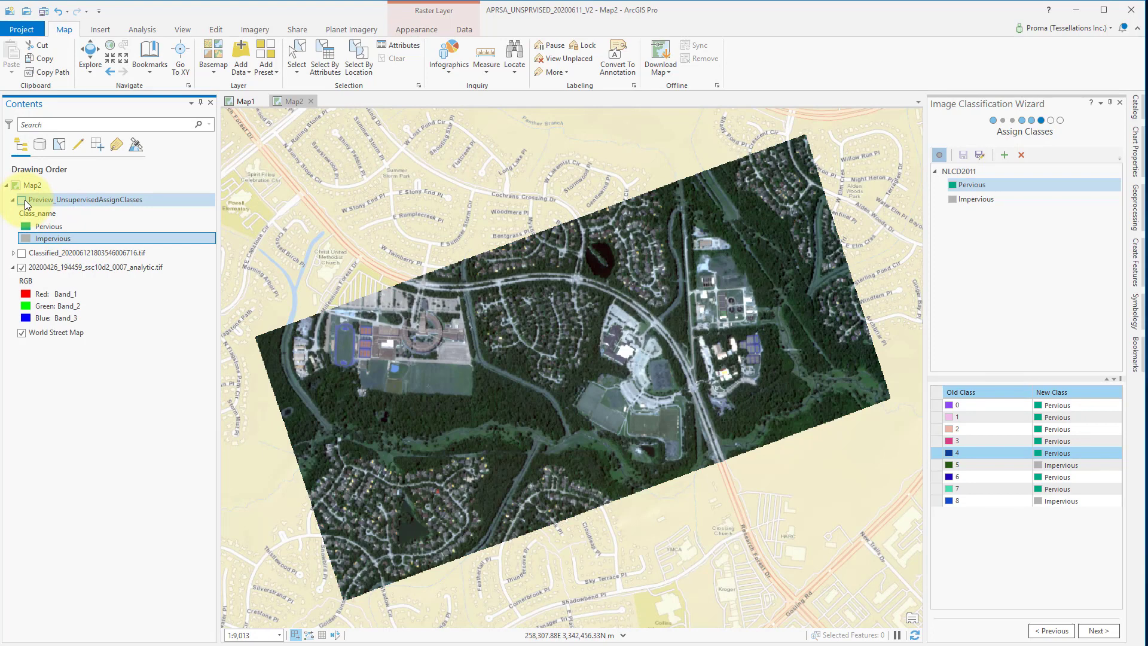
{"action": "left_click", "coordinate": [22, 200]}
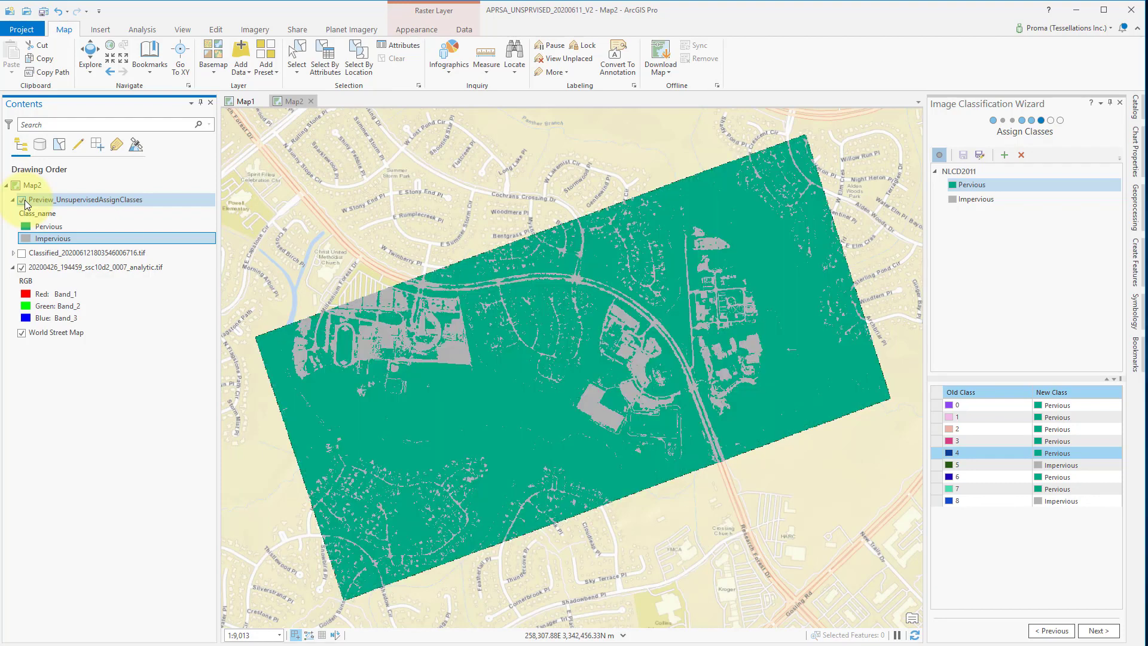